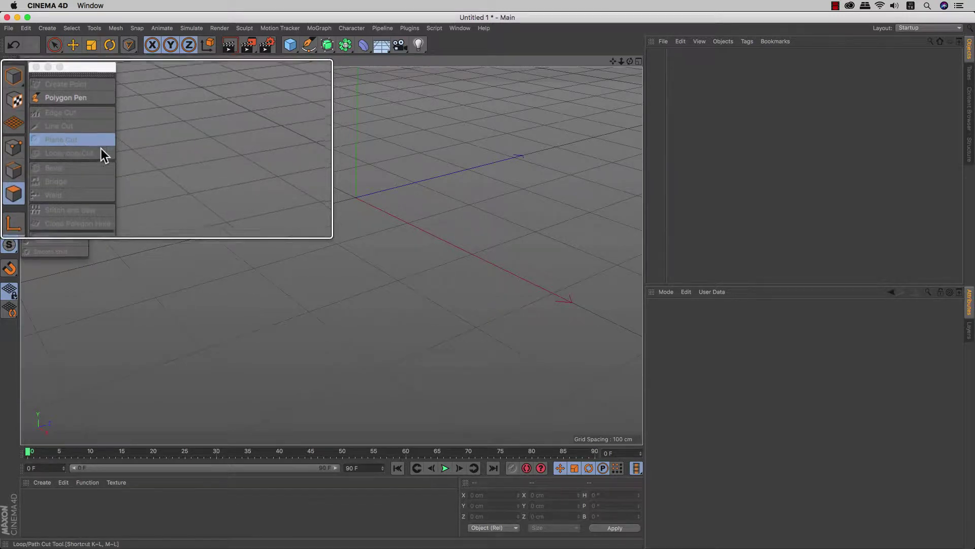
Step: Add a cube, make it an editable polygon object, and switch to Live Selection
left_click(290, 46)
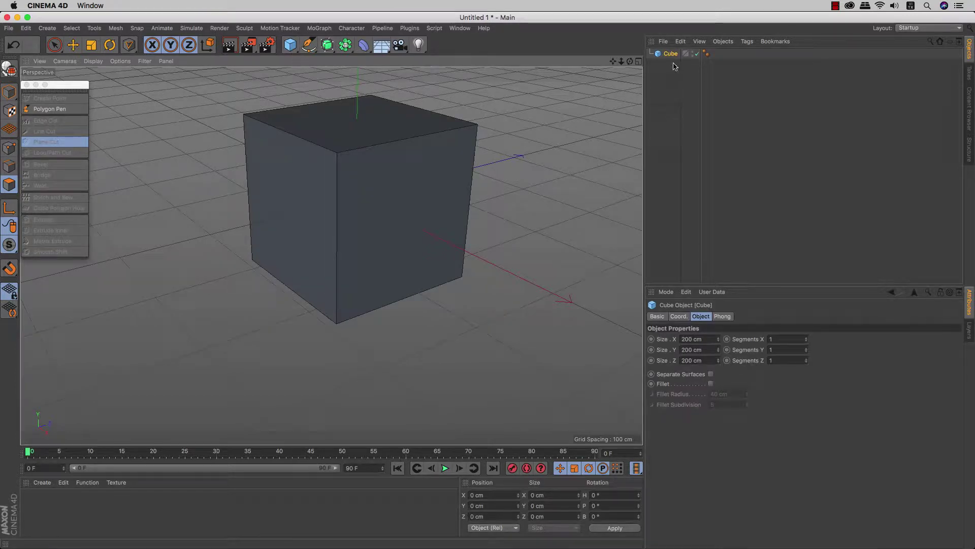
key("c")
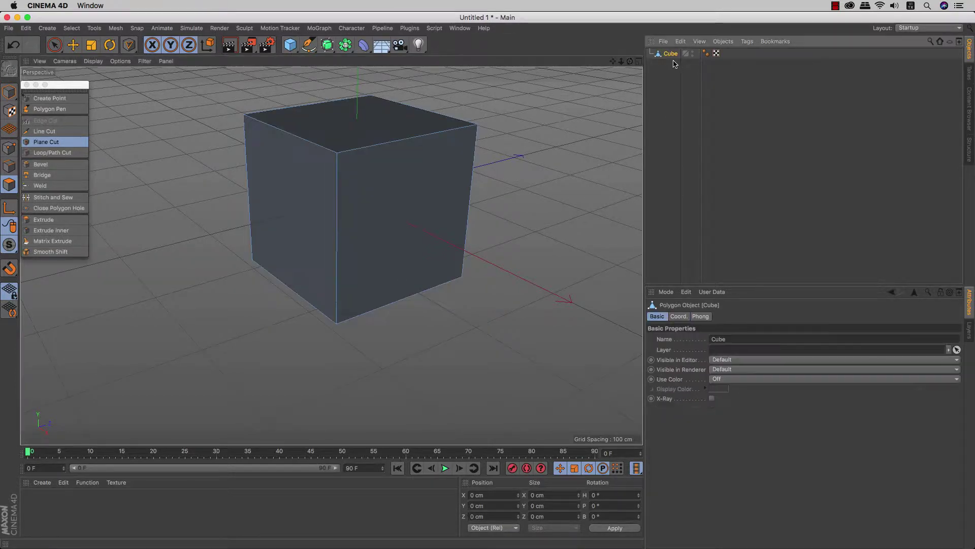
mouse_move(487, 212)
left_mouse_down("alt")
mouse_move(453, 257)
mouse_move(430, 255)
left_mouse_up("alt")
key("9")
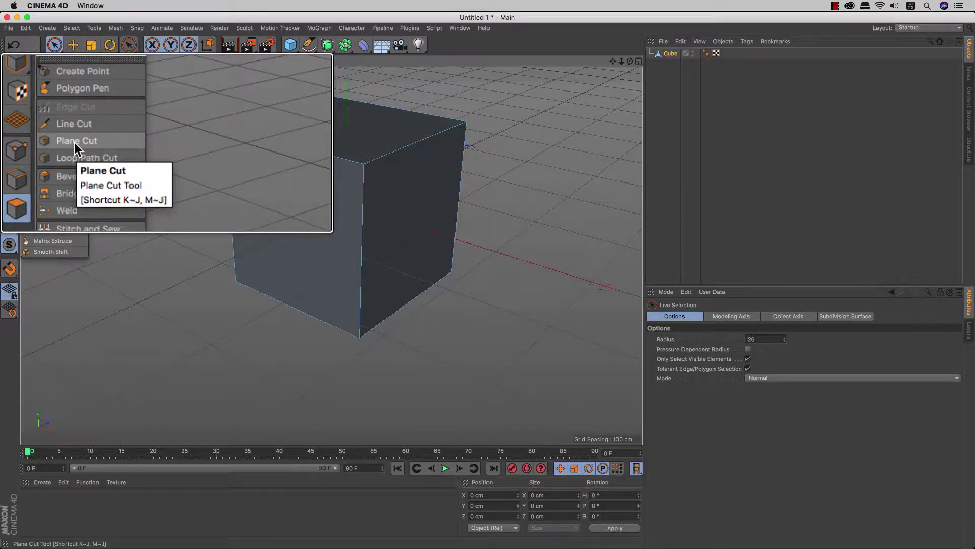
Step: Activate the Plane Cut tool with Cut All mode and Free plane mode
left_click(74, 142)
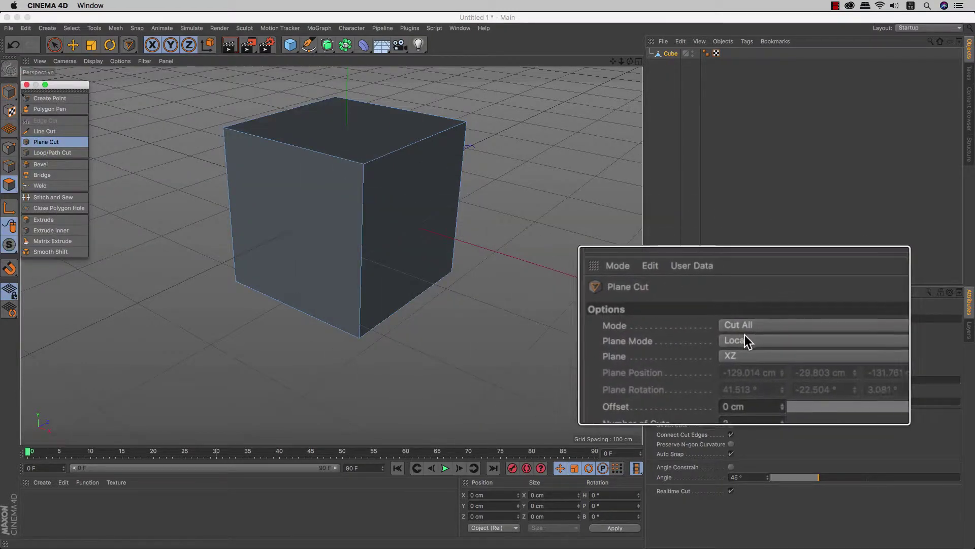
left_click(713, 339)
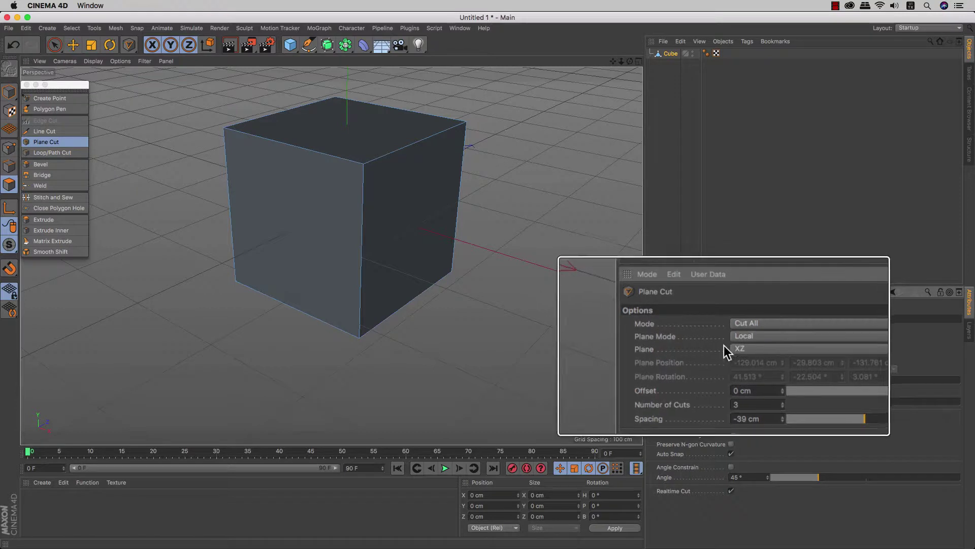
left_click(742, 330)
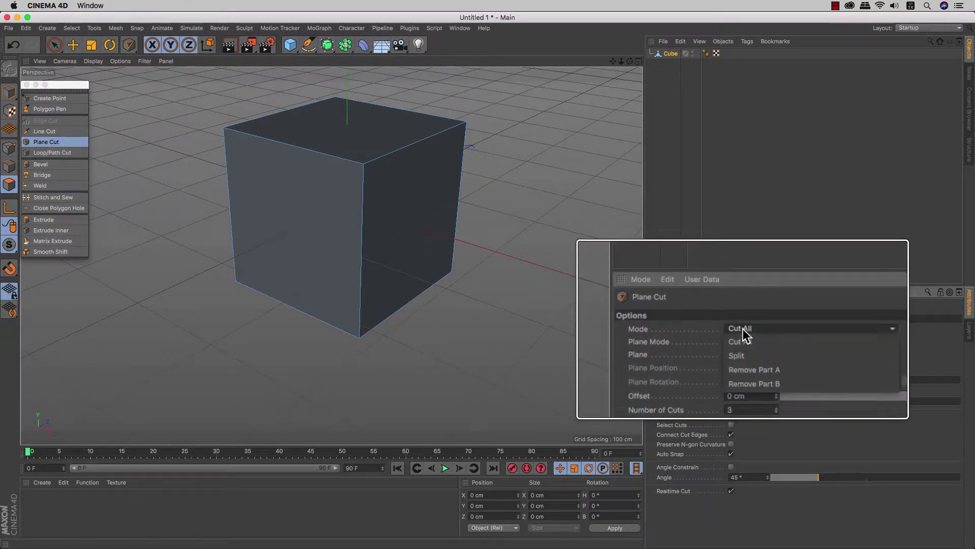
left_click(748, 340)
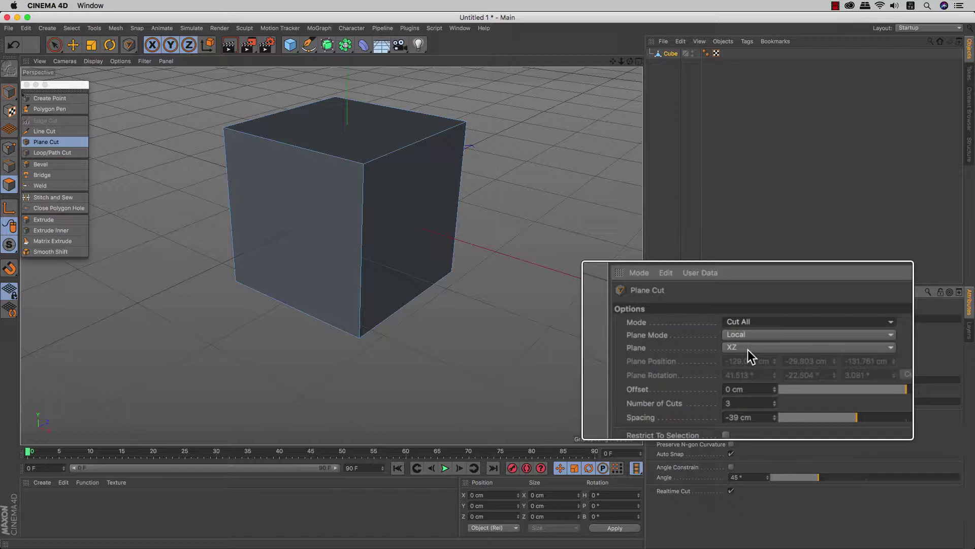
left_click(744, 336)
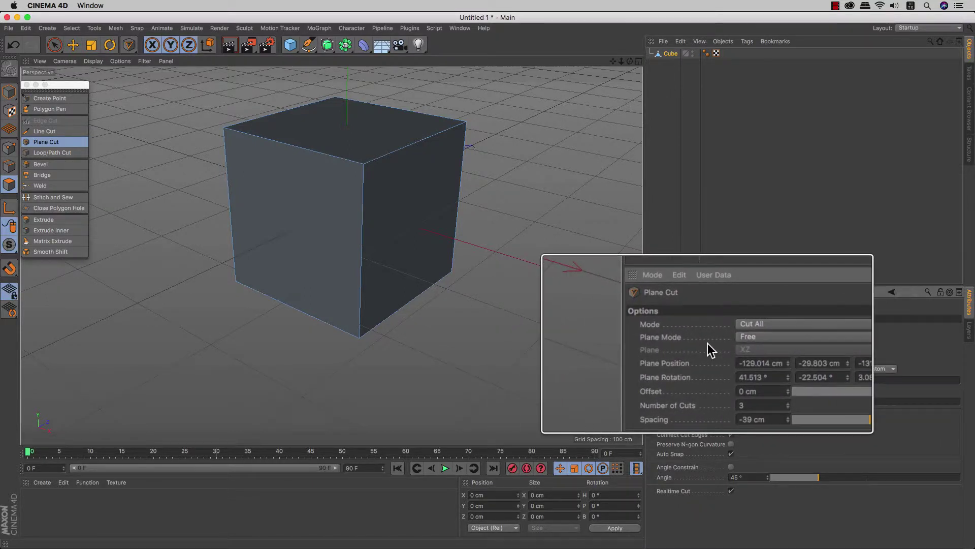
left_click(740, 338)
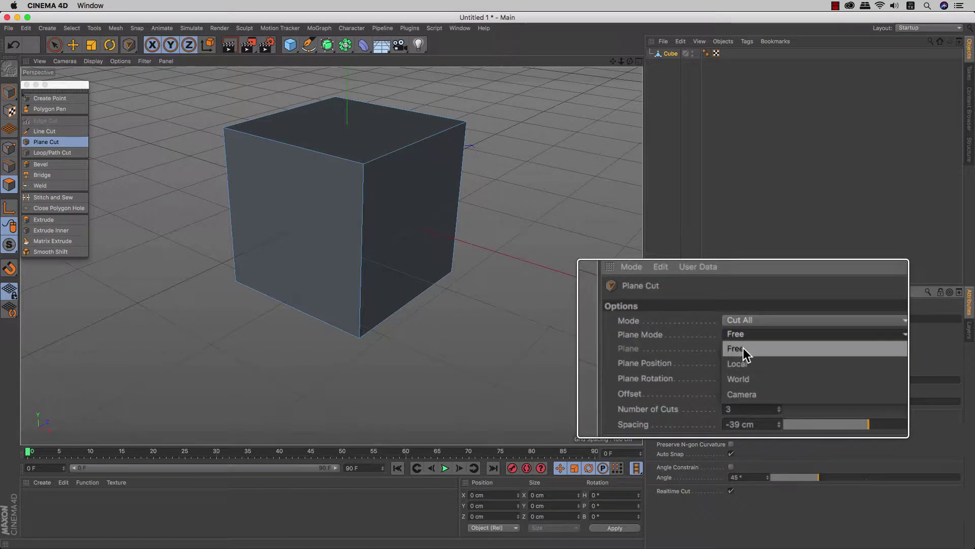
left_click(714, 334)
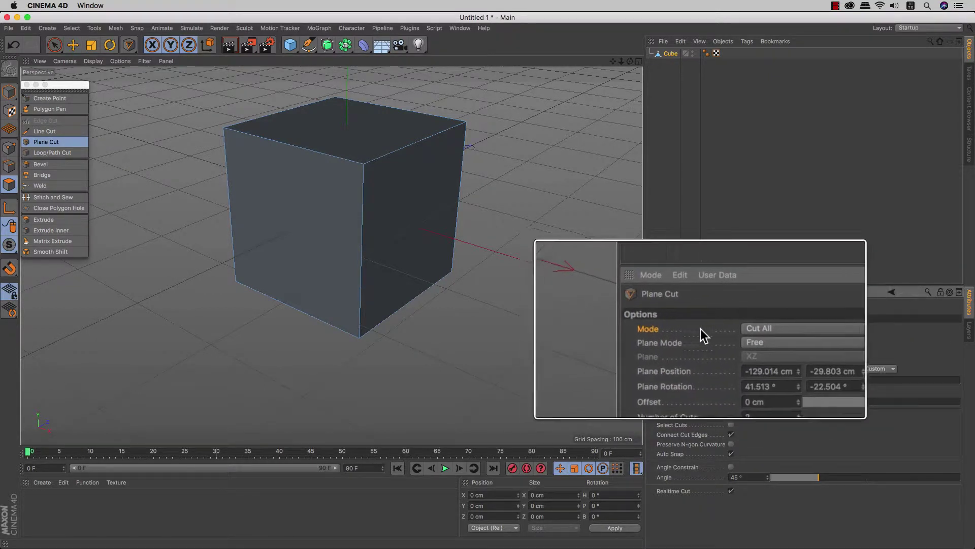
left_click(739, 328)
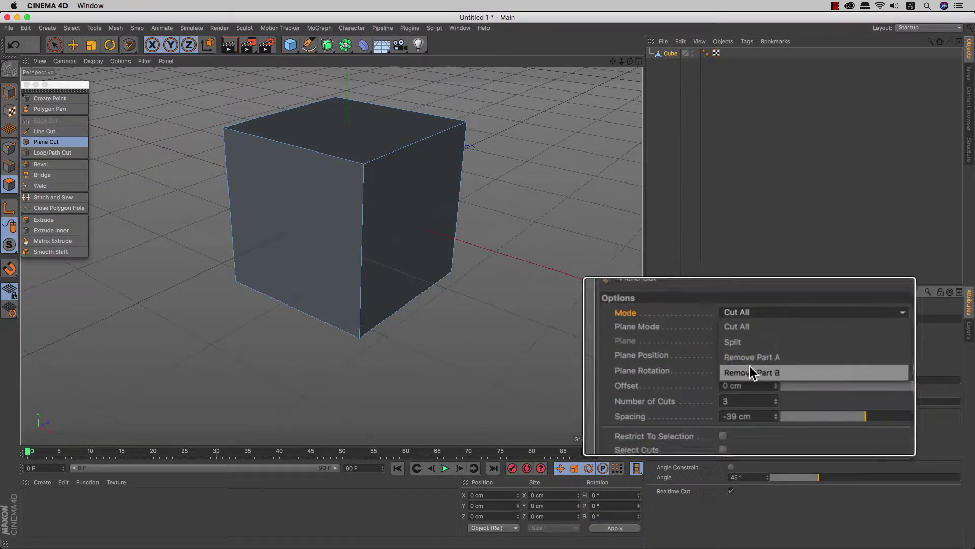
left_click(747, 336)
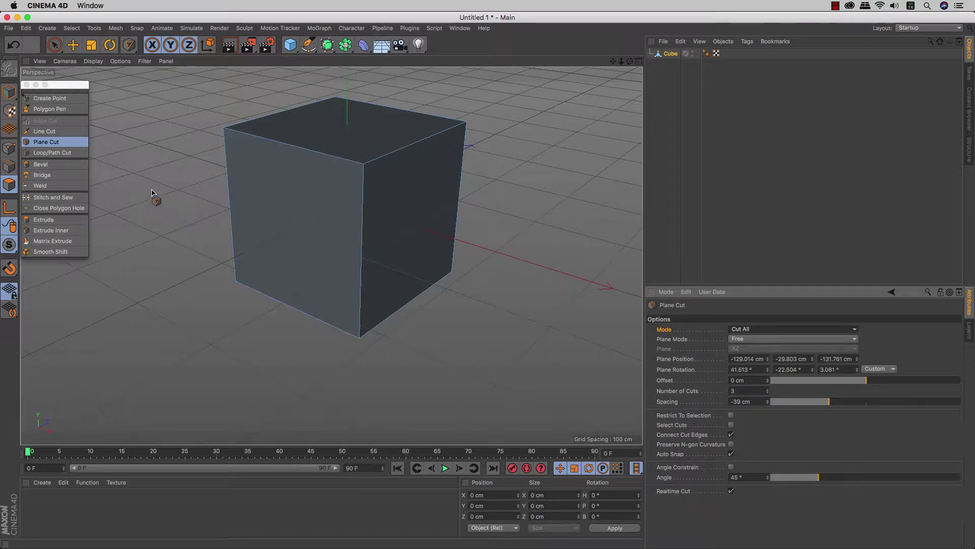
Step: Try a slanted free plane cut, undo it, and set Number of Cuts to 1
scroll(163, 193, "up", 3)
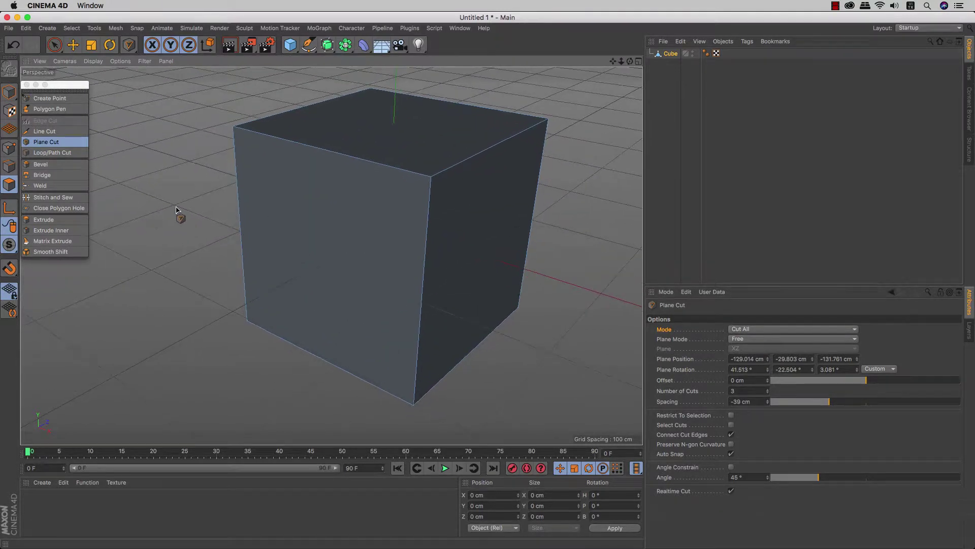
mouse_move(144, 207)
left_mouse_down()
mouse_move(206, 219)
mouse_move(217, 225)
mouse_move(210, 244)
left_mouse_up()
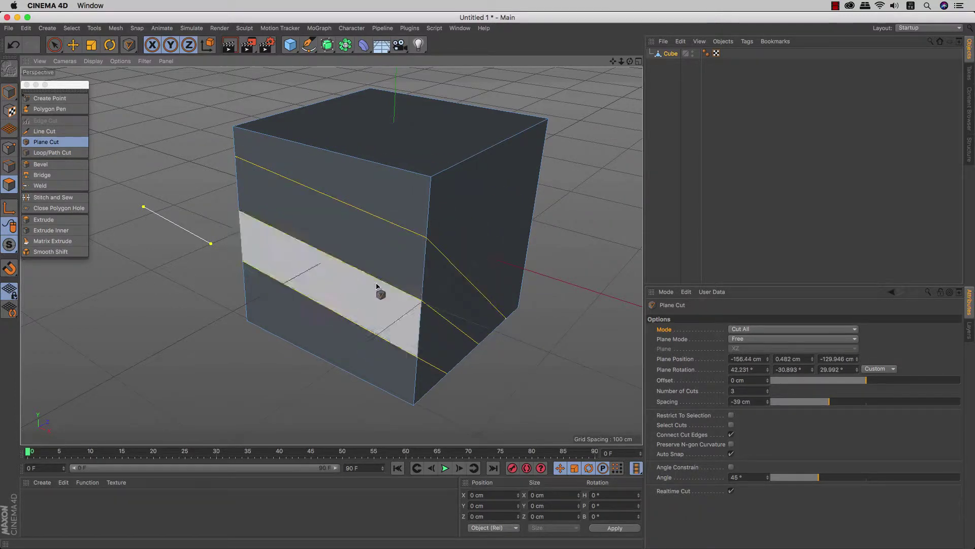
key("ctrl+z")
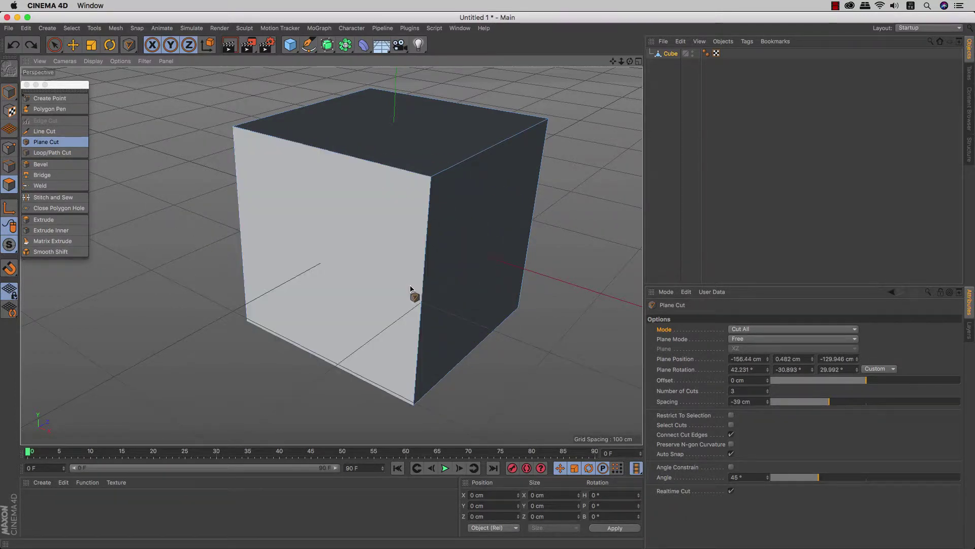
left_click(742, 391)
type("1")
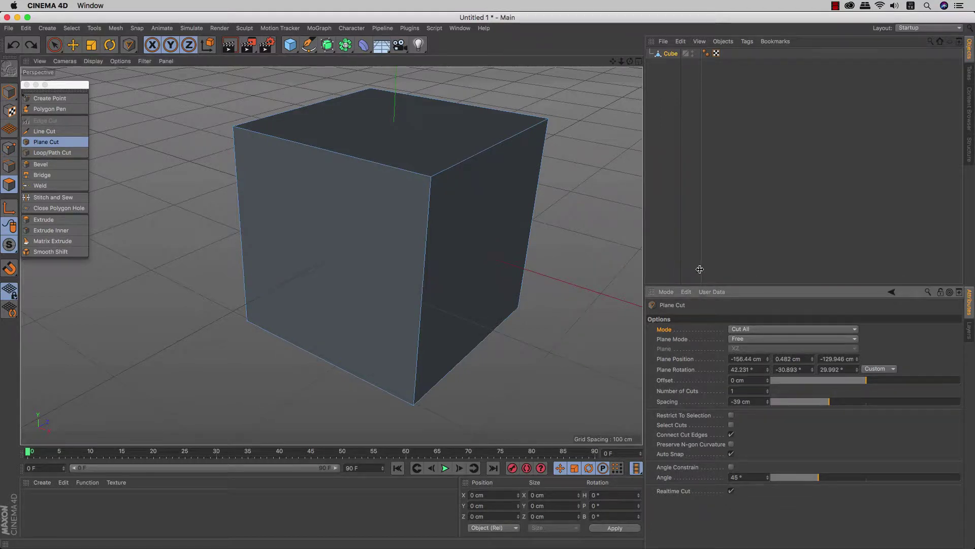
Step: Return focus to the 3D viewport for the single plane cut
left_click(144, 207)
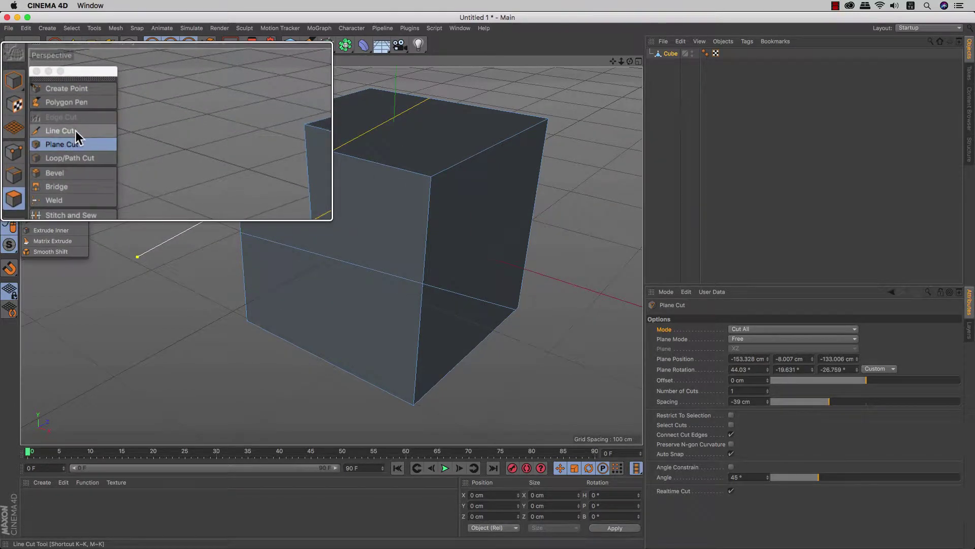
Step: Undo the leftover trial cuts and show the Plane Mode choices
key("super+z")
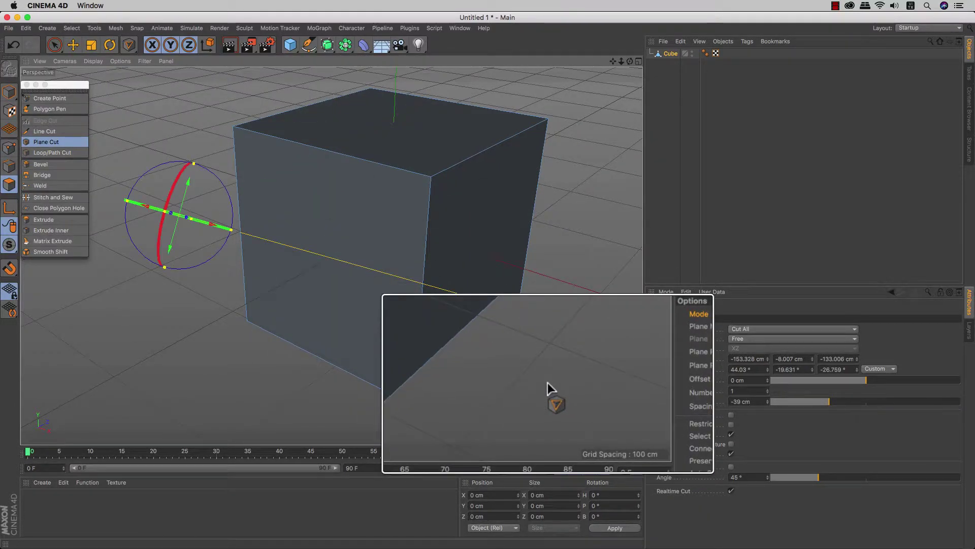
key("super+z")
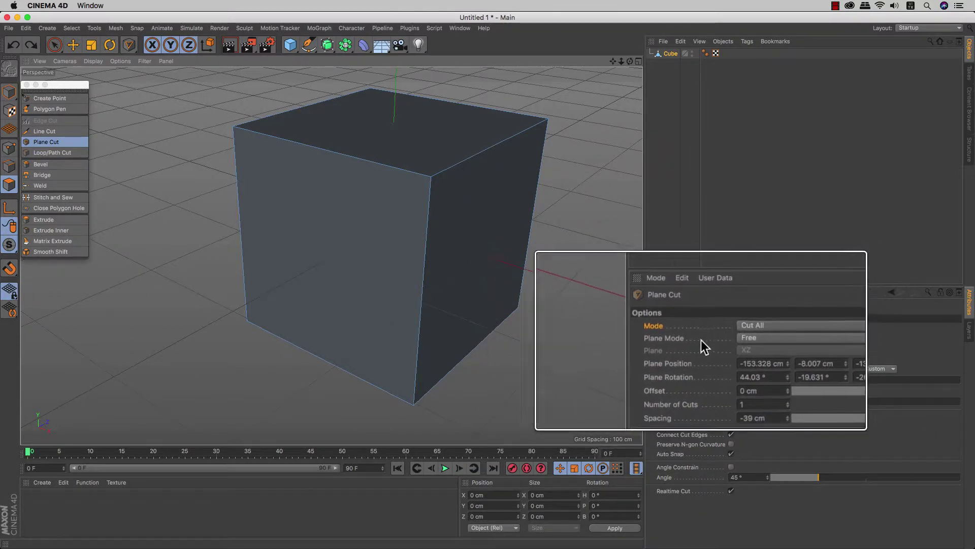
left_click(746, 338)
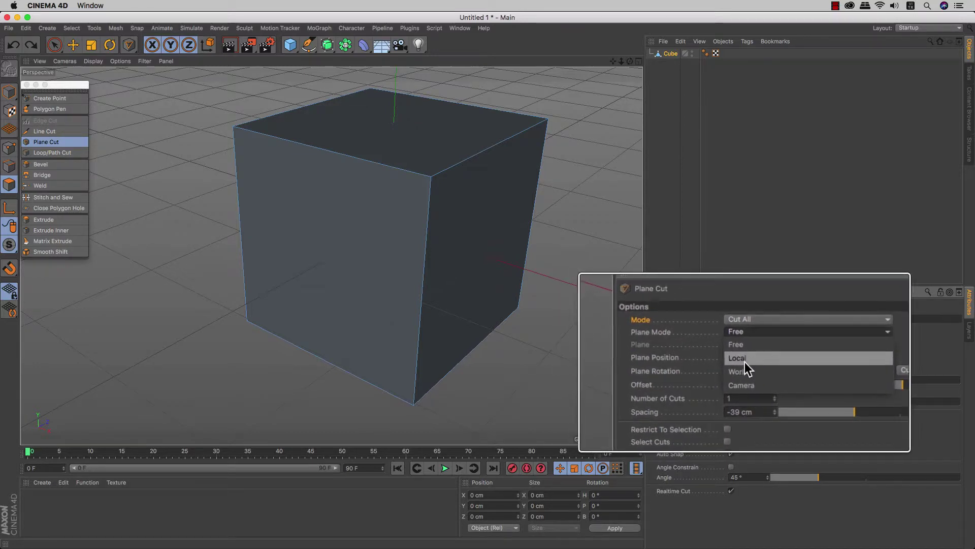
Step: Set the Plane Cut to Local plane mode on the XY plane
left_click(745, 361)
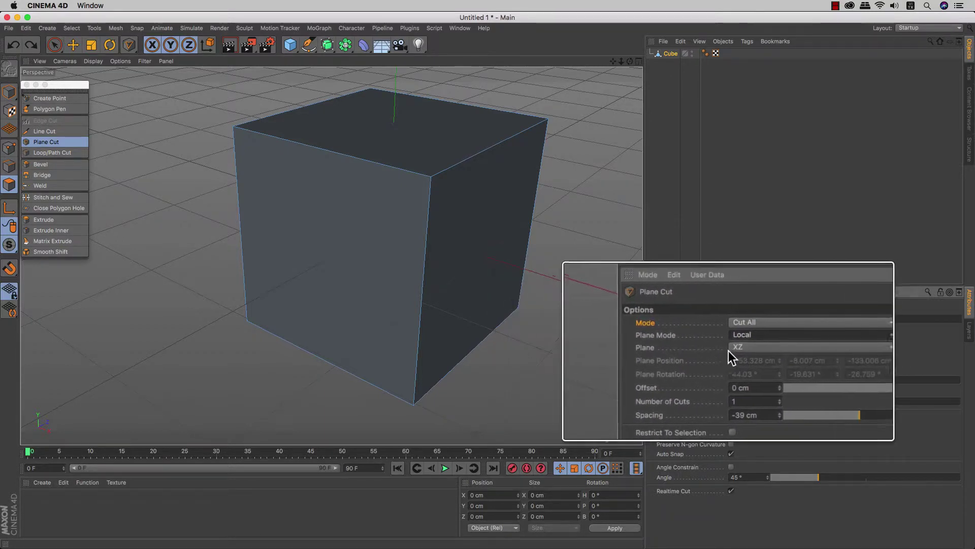
left_click(741, 349)
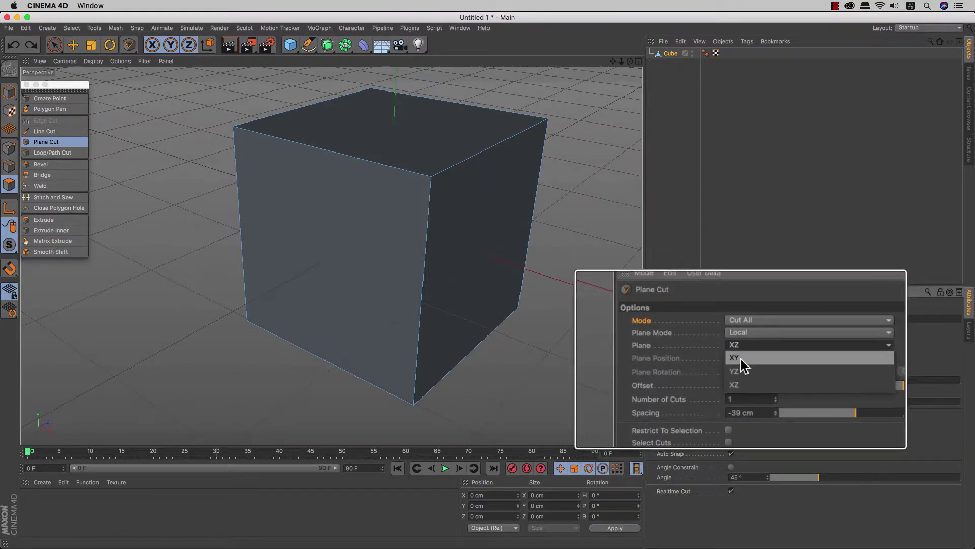
left_click(742, 358)
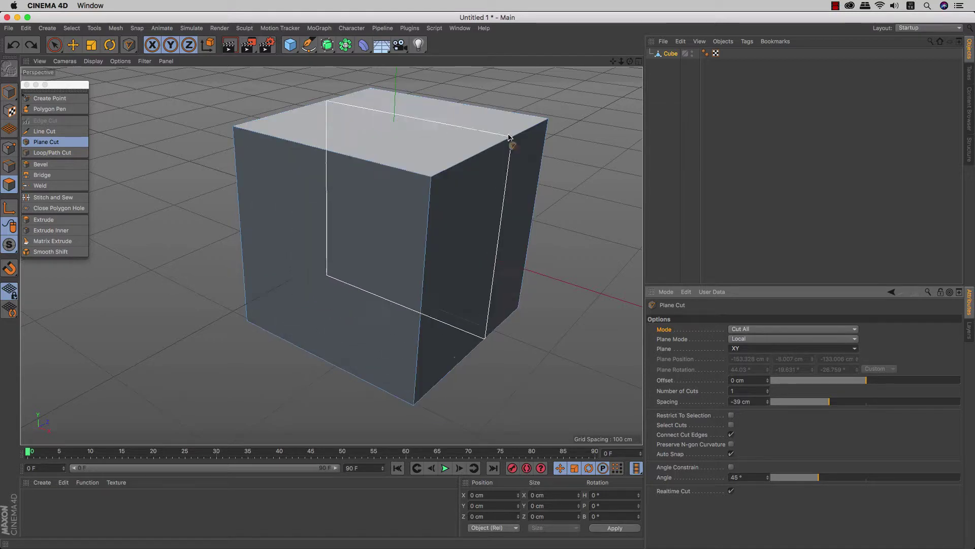
mouse_move(500, 154)
left_mouse_down("alt")
mouse_move(406, 220)
mouse_move(409, 230)
mouse_move(404, 224)
left_mouse_up("alt")
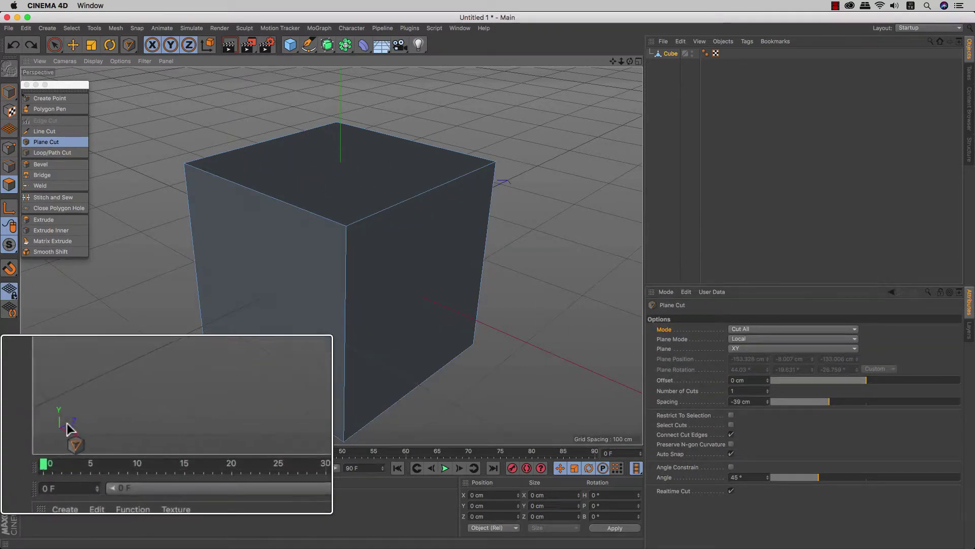
scroll(41, 424, "up", 1)
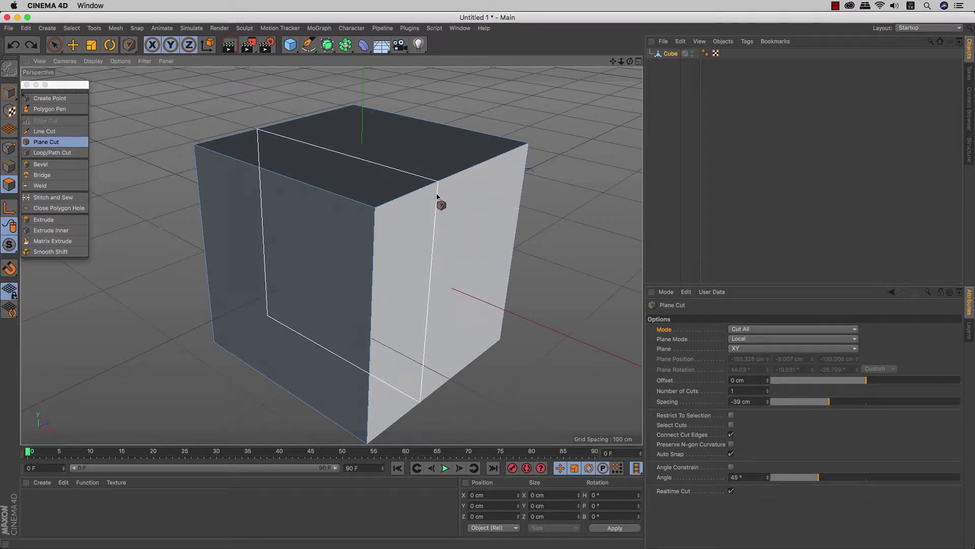
left_click(484, 168)
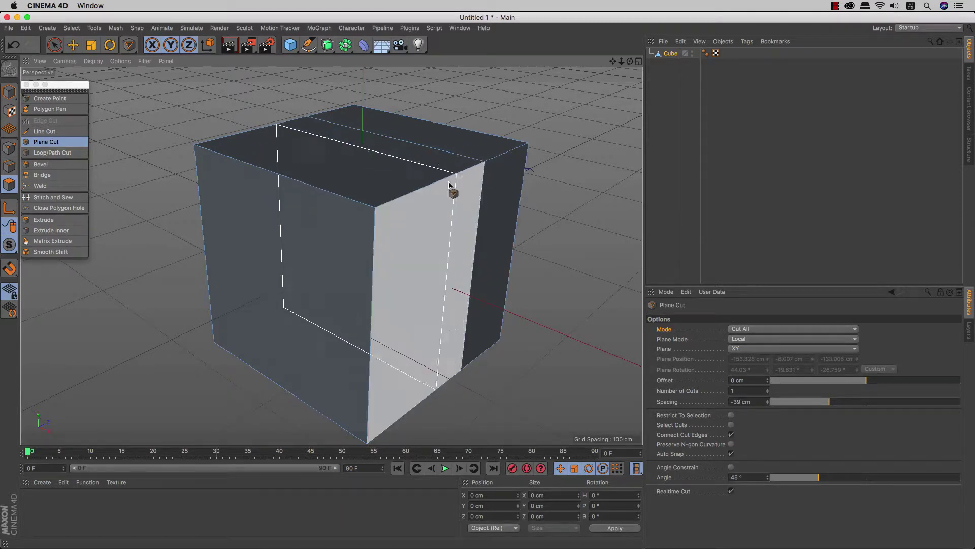
left_click(425, 191)
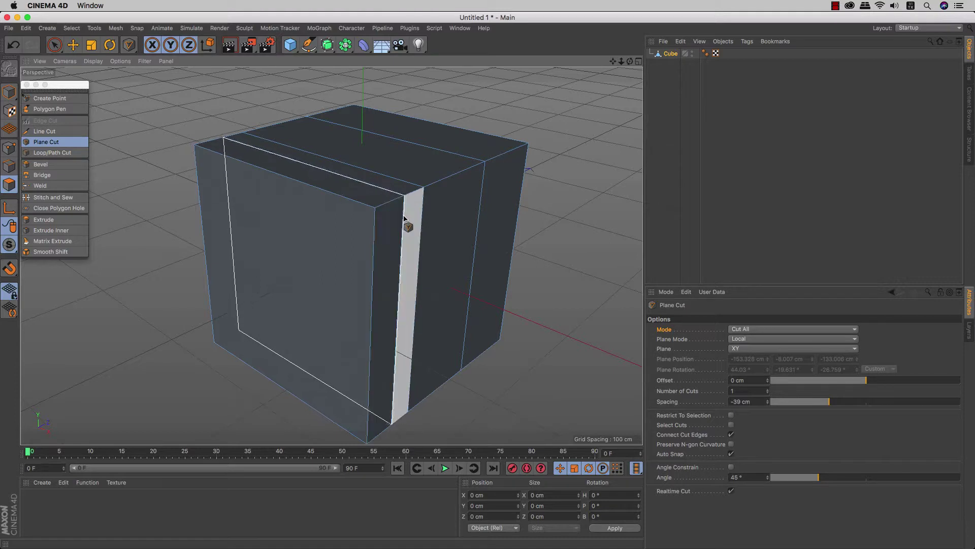
left_click(409, 224)
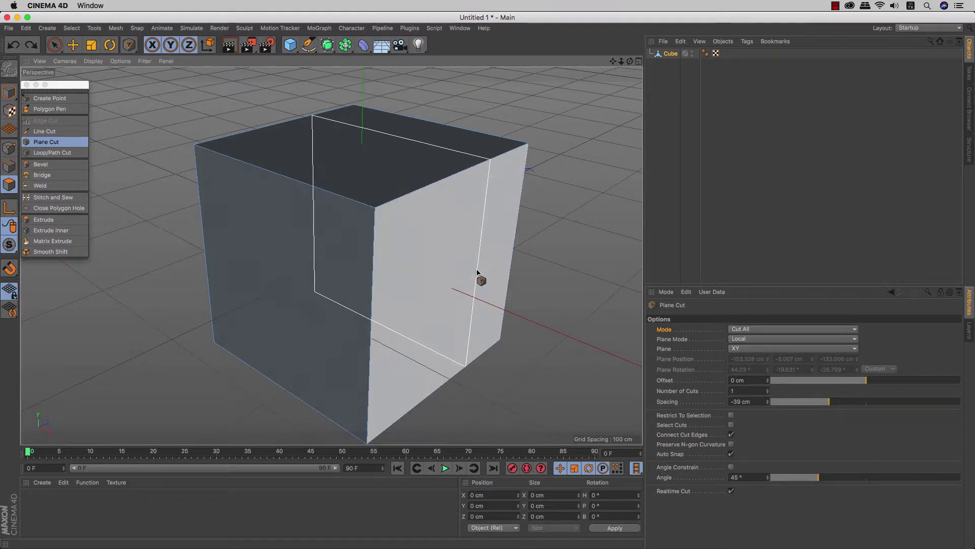
Step: Switch the Plane Cut cutting plane from XY to XZ
left_click(736, 349)
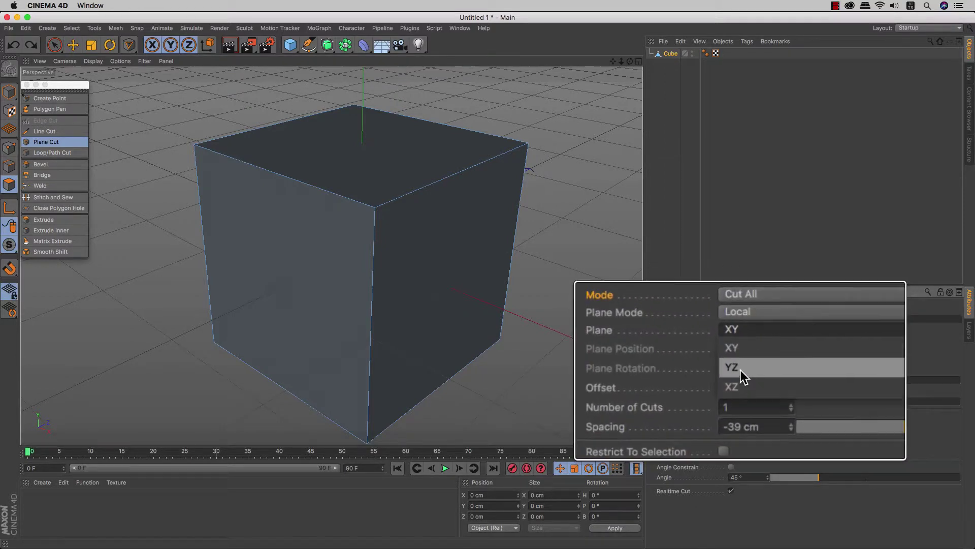
left_click(741, 374)
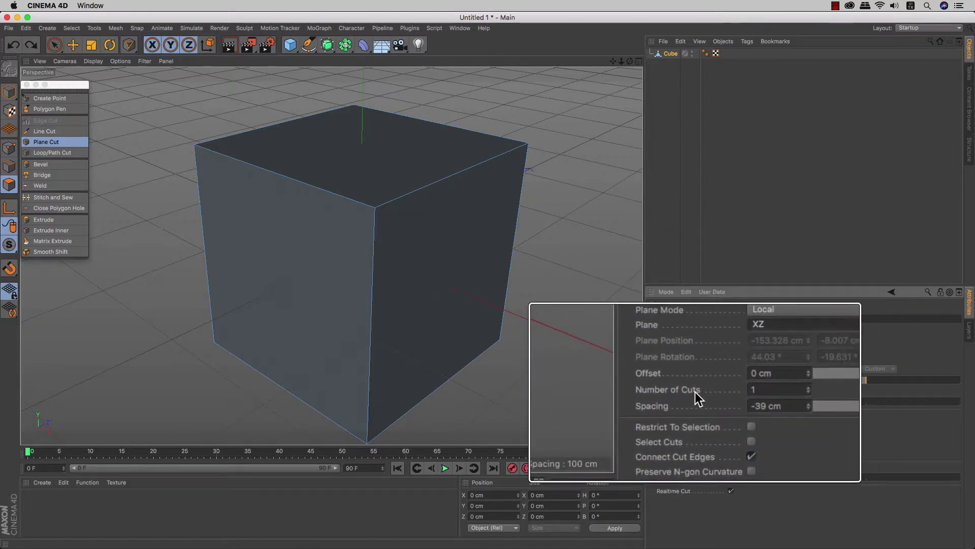
Step: Enter 5 in the Plane Cut number-of-cuts field and confirm it
left_click(750, 390)
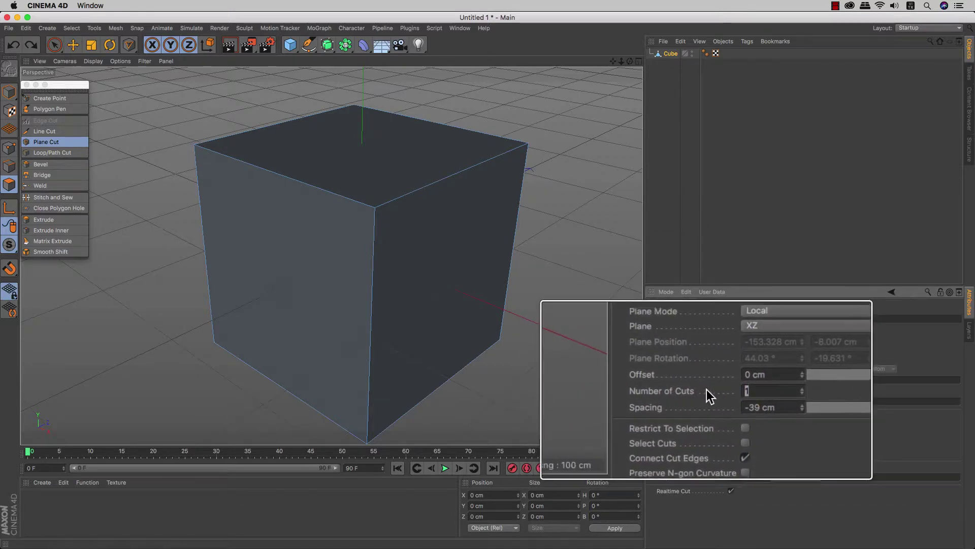
type("5")
key("Return")
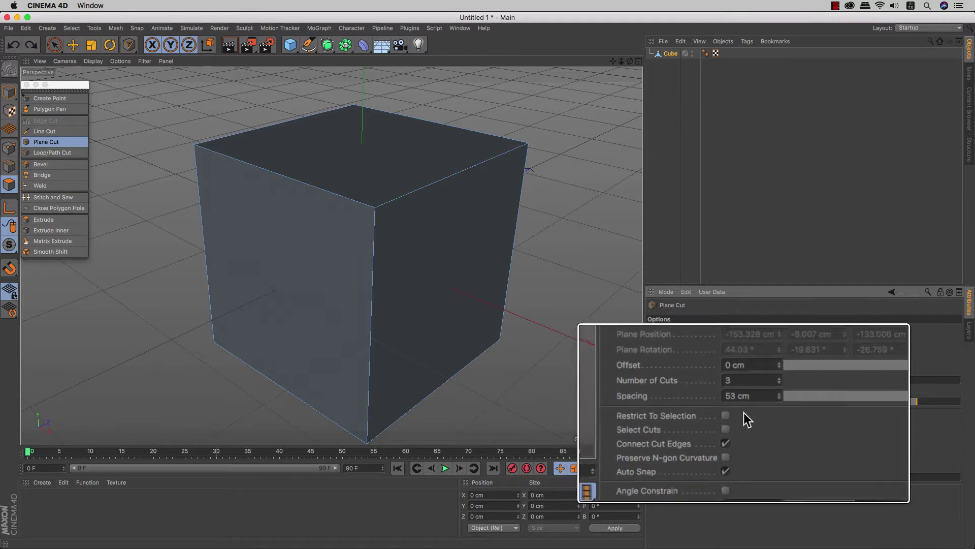
left_click(391, 269)
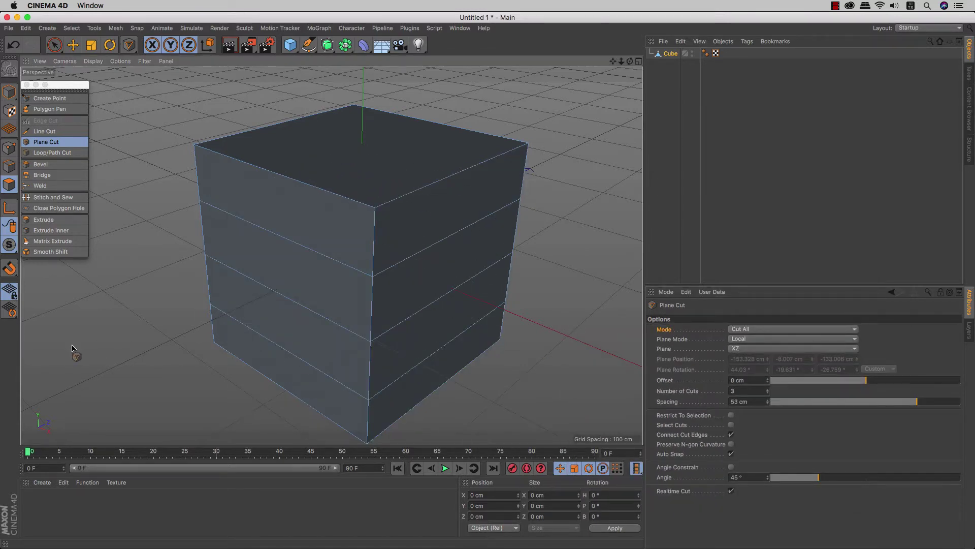
scroll(73, 348, "down", 2)
scroll(78, 345, "down", 1)
scroll(84, 346, "down", 1)
scroll(101, 355, "down", 1)
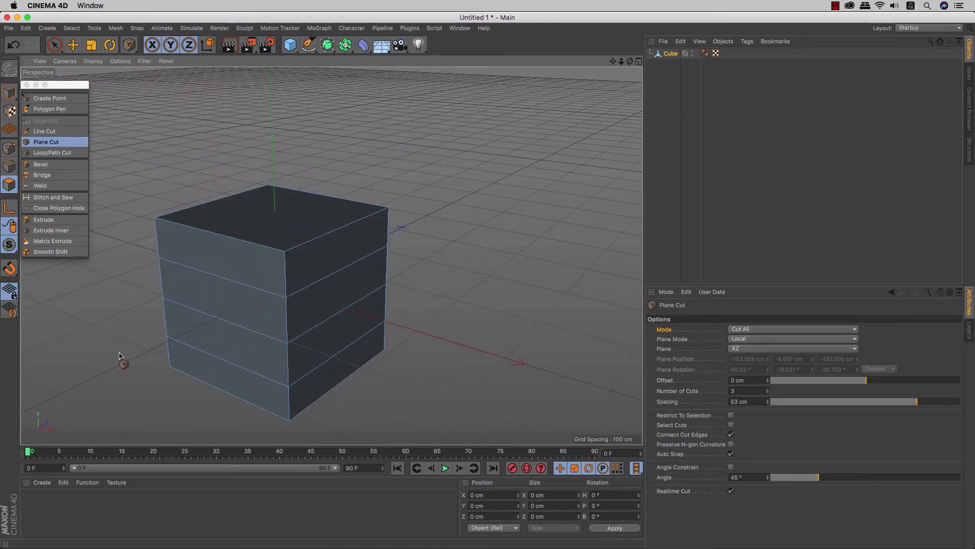
mouse_move(120, 356)
left_mouse_down("alt")
mouse_move(239, 352)
mouse_move(31, 352)
mouse_move(112, 359)
left_mouse_up("alt")
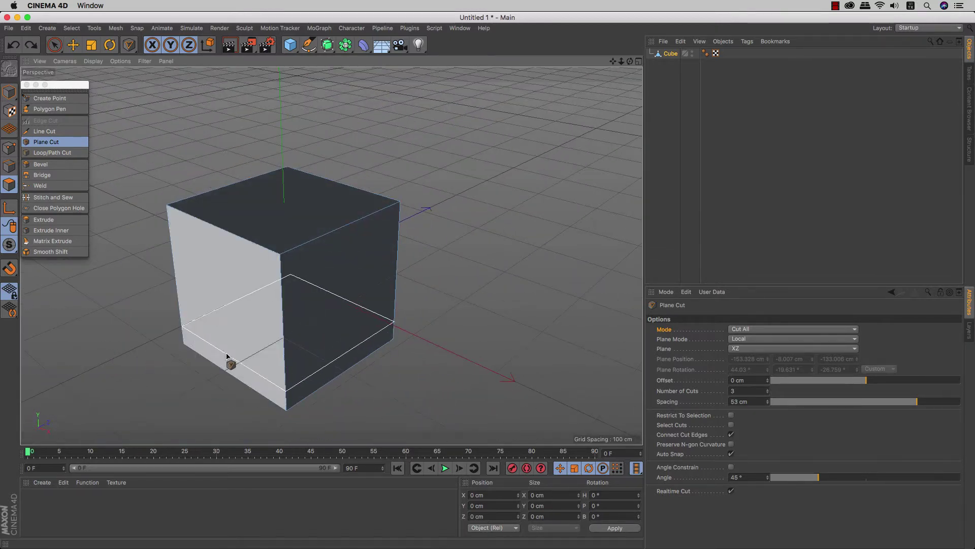
scroll(237, 354, "up", 3)
scroll(342, 387, "up", 2)
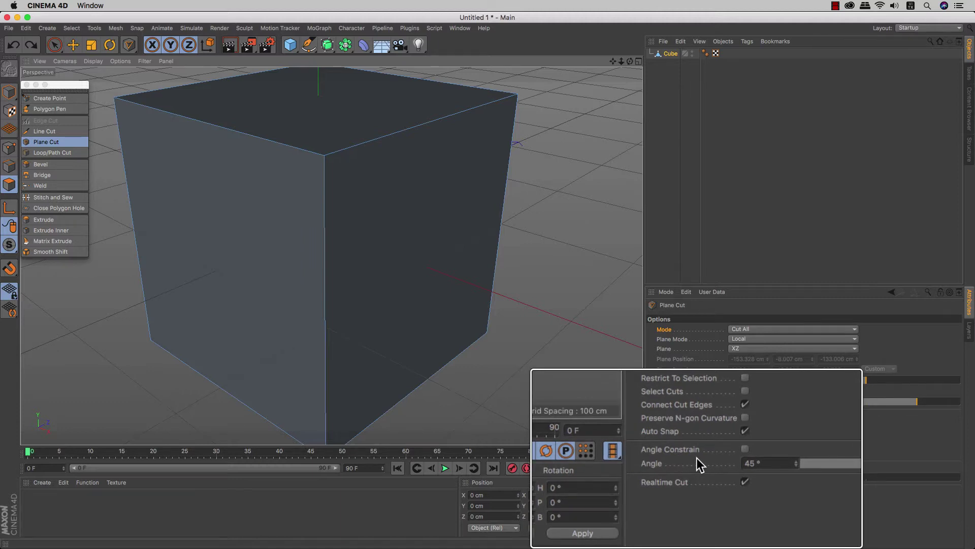
left_click(712, 458)
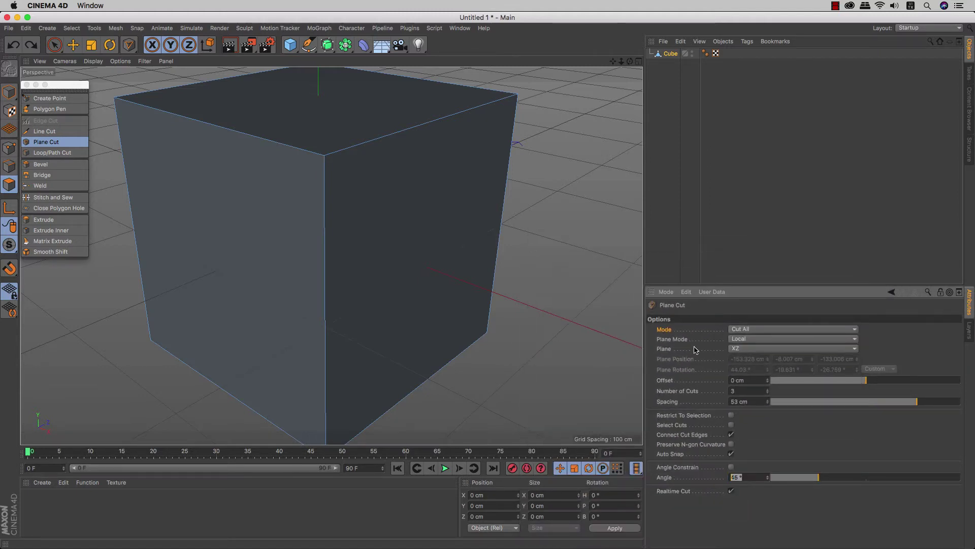
left_click(506, 315)
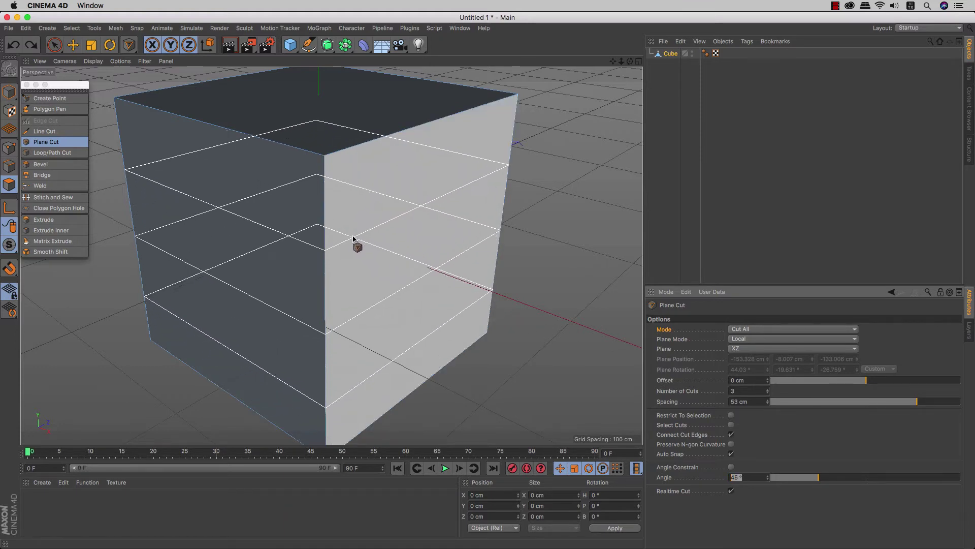